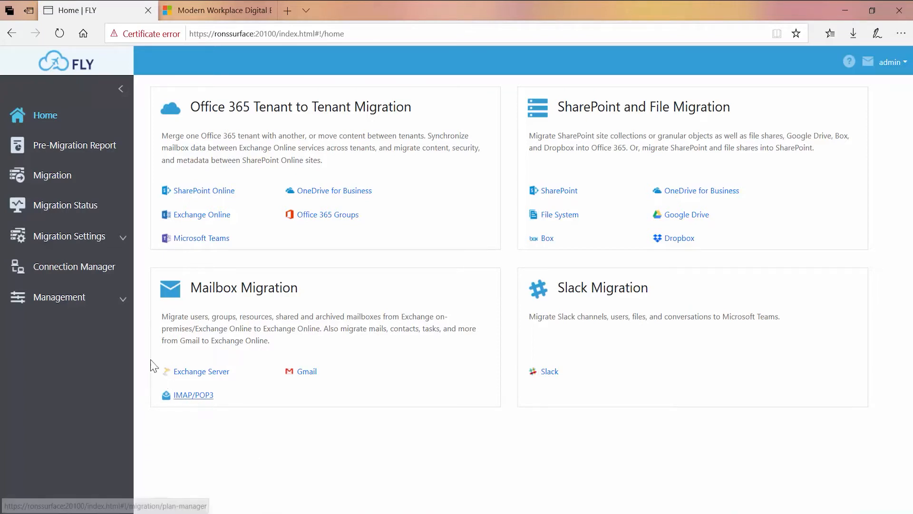
Step: Open the Connection Manager to set up SharePoint and OneDrive connections
left_click(81, 278)
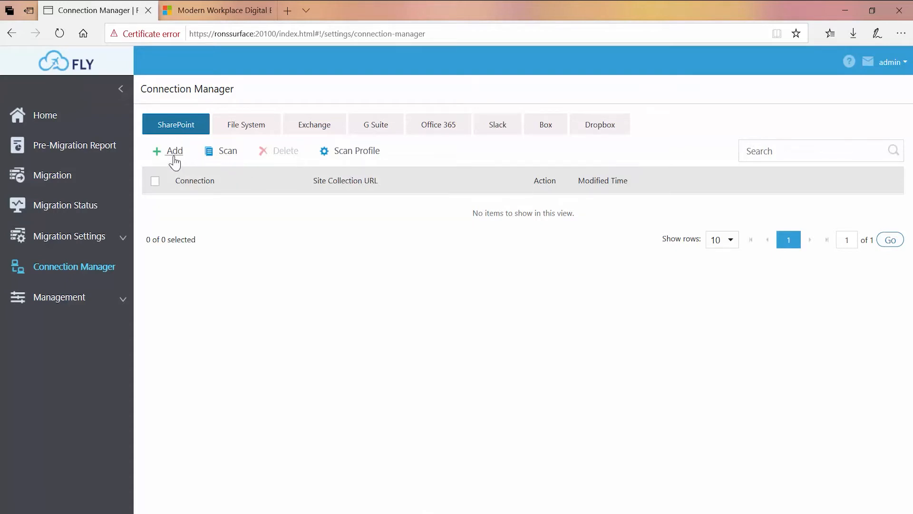
left_click(175, 161)
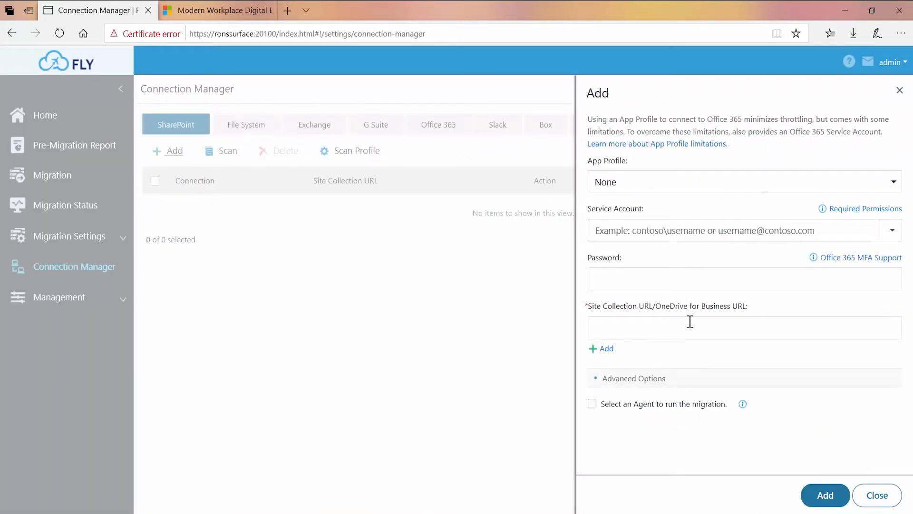
left_click(684, 194)
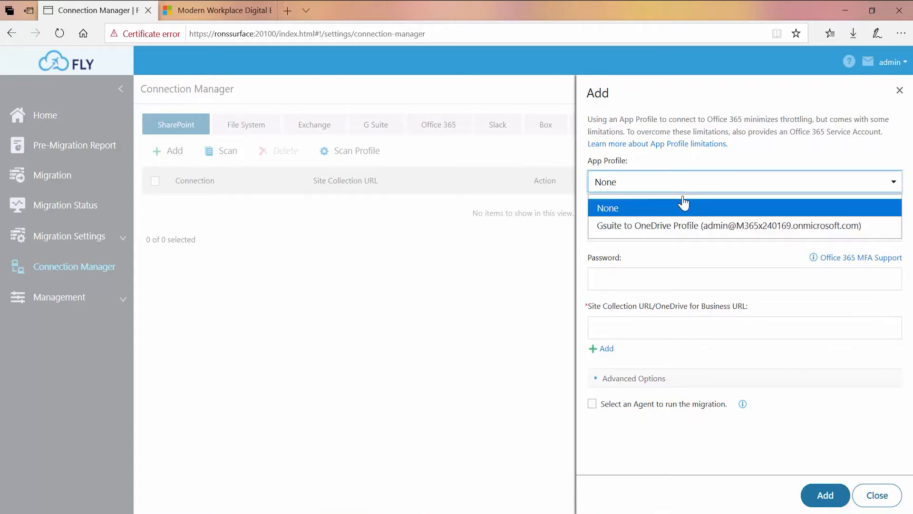
left_click(688, 228)
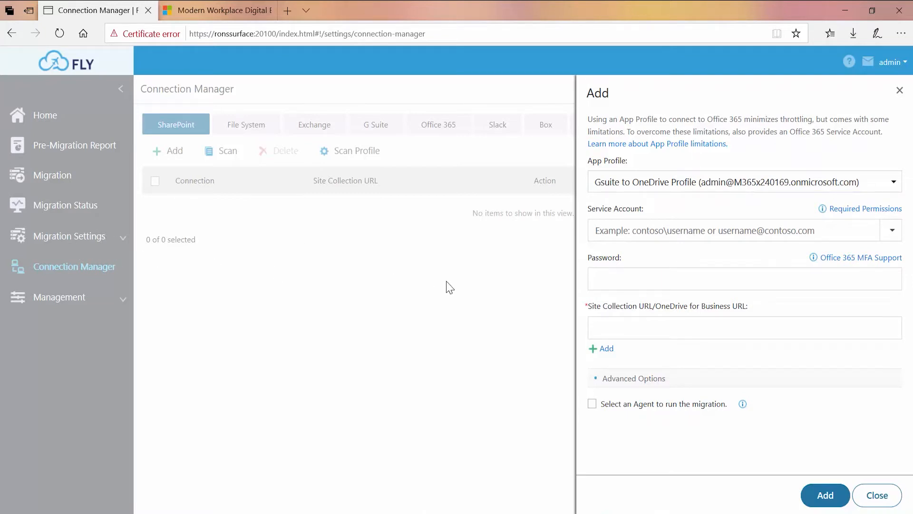
left_click(891, 235)
left_click(723, 281)
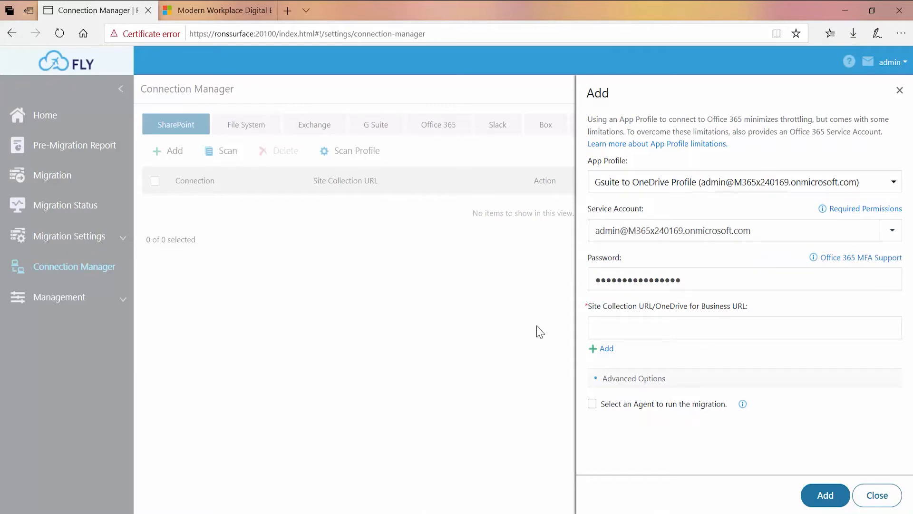
left_click(713, 324)
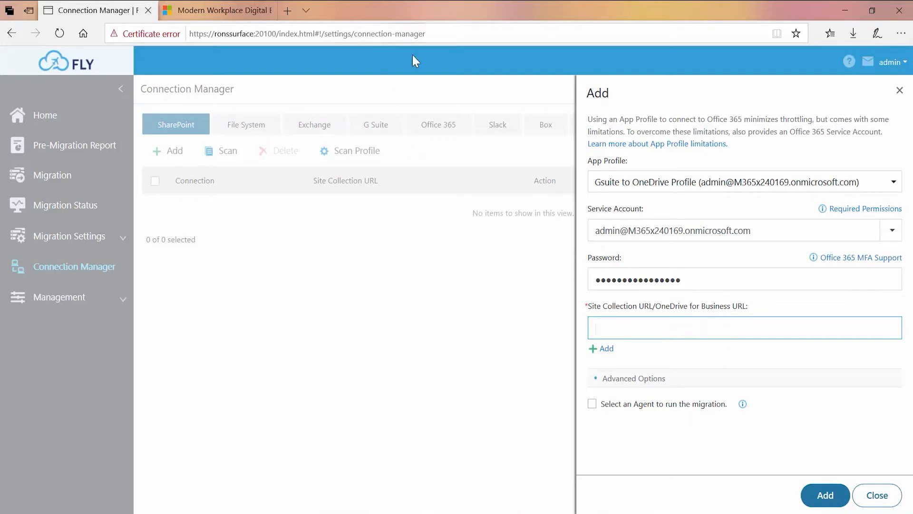
left_click(877, 495)
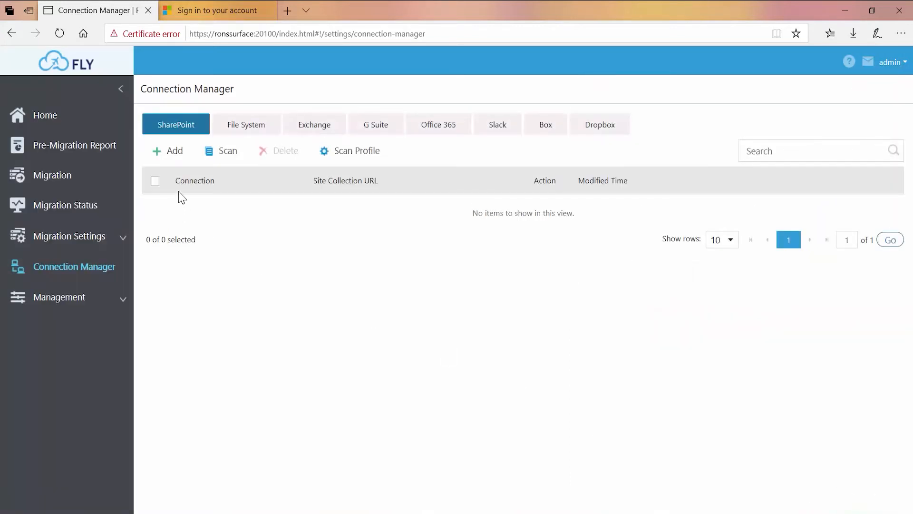
Step: Open the scan form for discovering SharePoint and OneDrive site collections
left_click(236, 162)
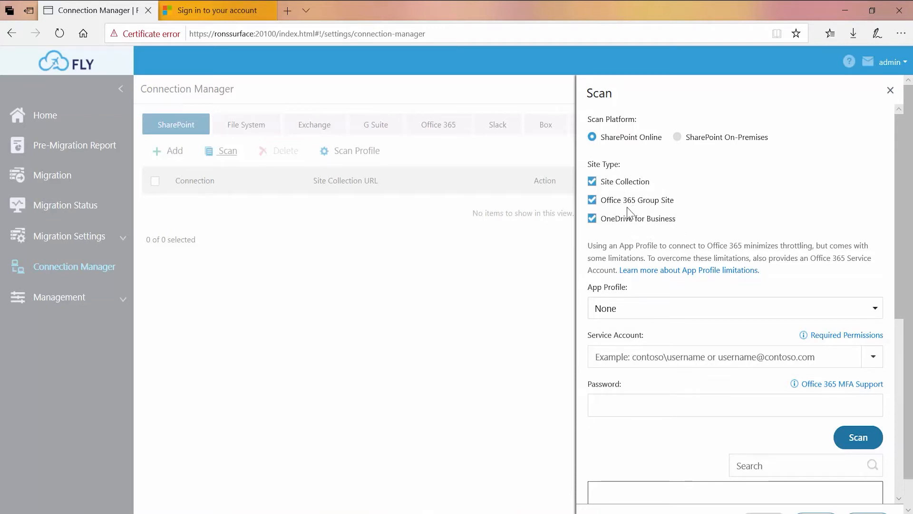
left_click(592, 181)
left_click(592, 200)
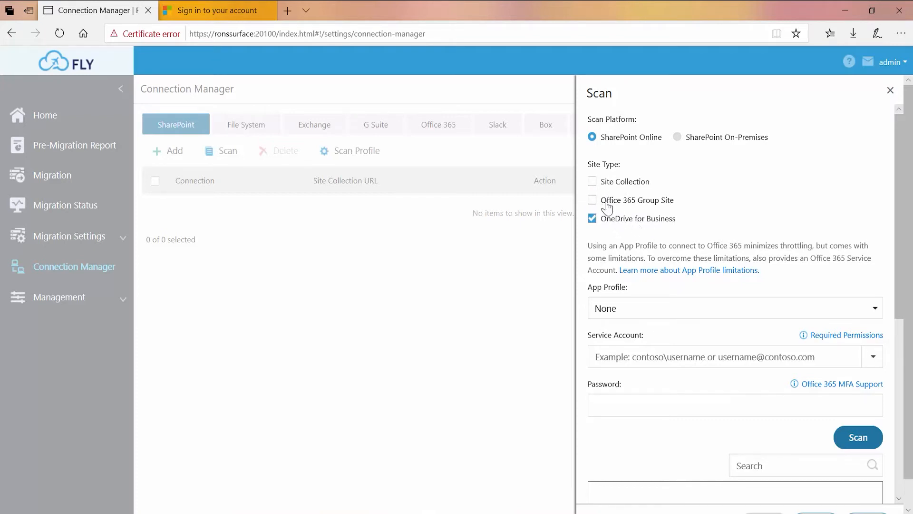
left_click(593, 200)
left_click(592, 181)
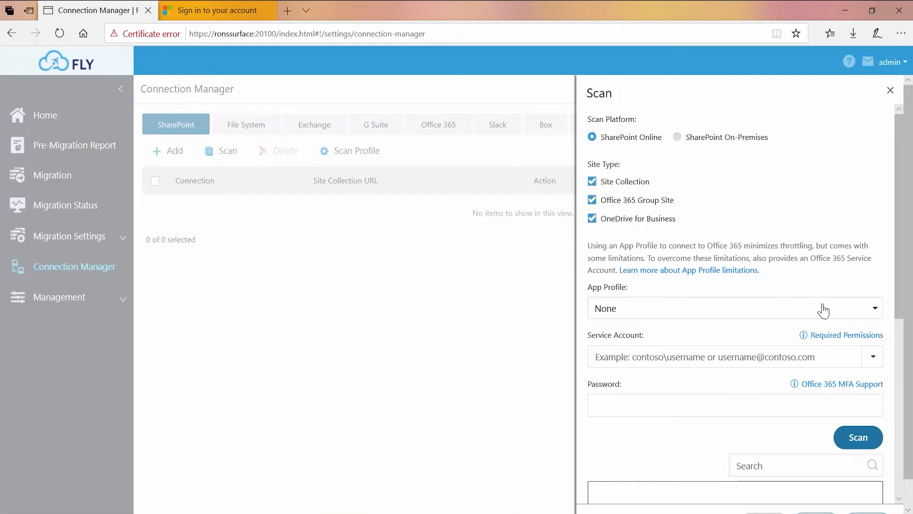
Step: Scan for site collections using the Gsuite to OneDrive Profile and the saved service account of the M365x240169 tenant
left_click(874, 309)
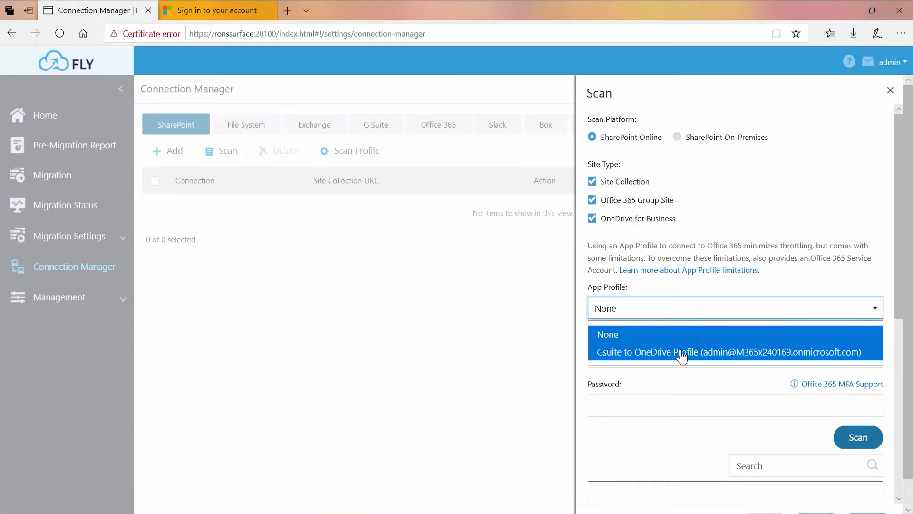
left_click(681, 352)
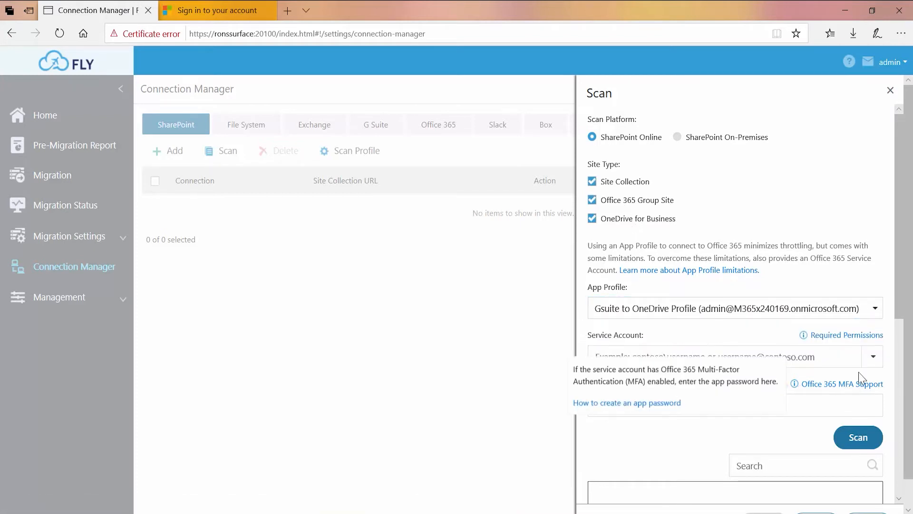
left_click(874, 357)
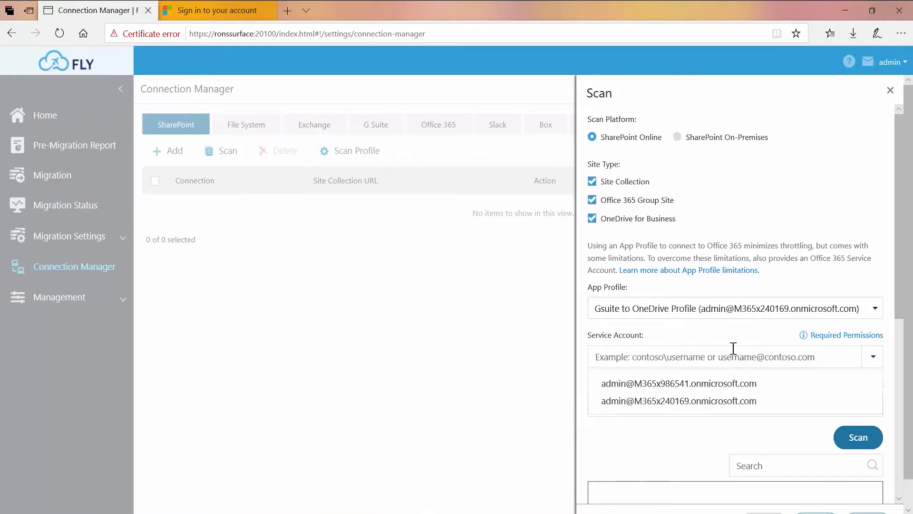
left_click(725, 402)
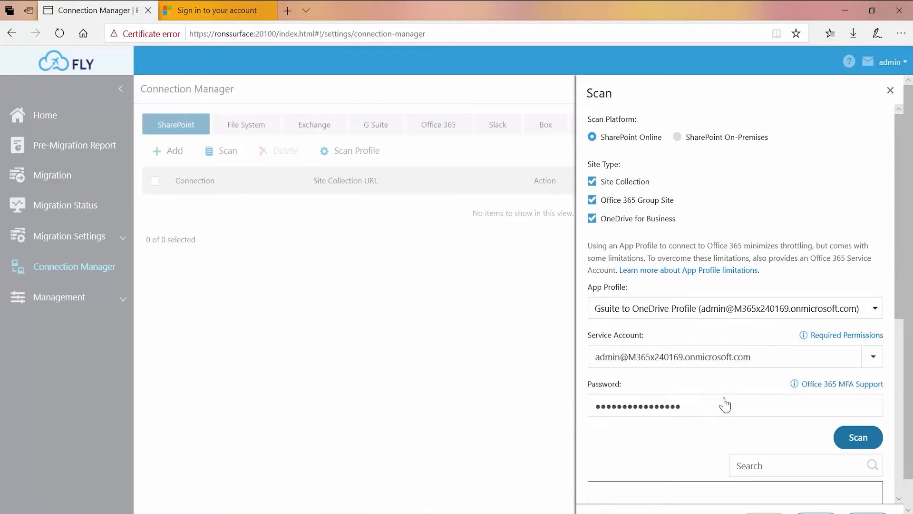
scroll(724, 398, "down", 5)
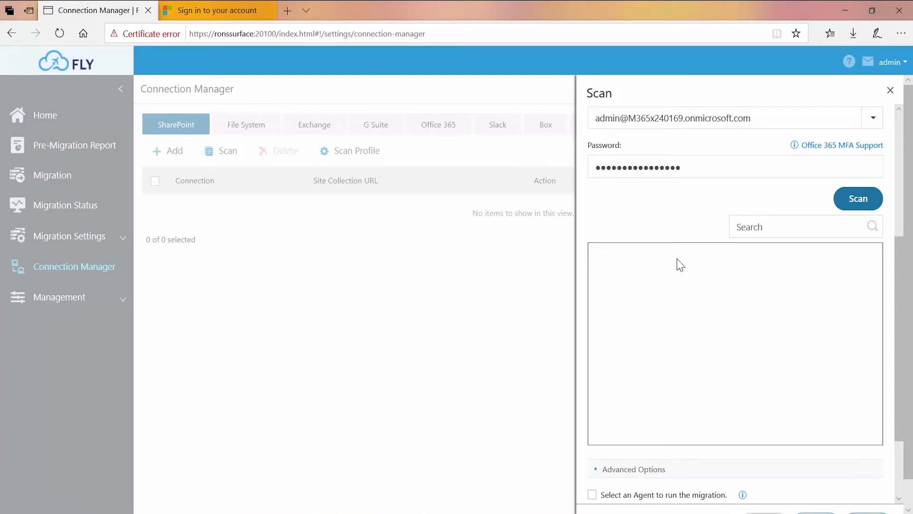
left_click(856, 201)
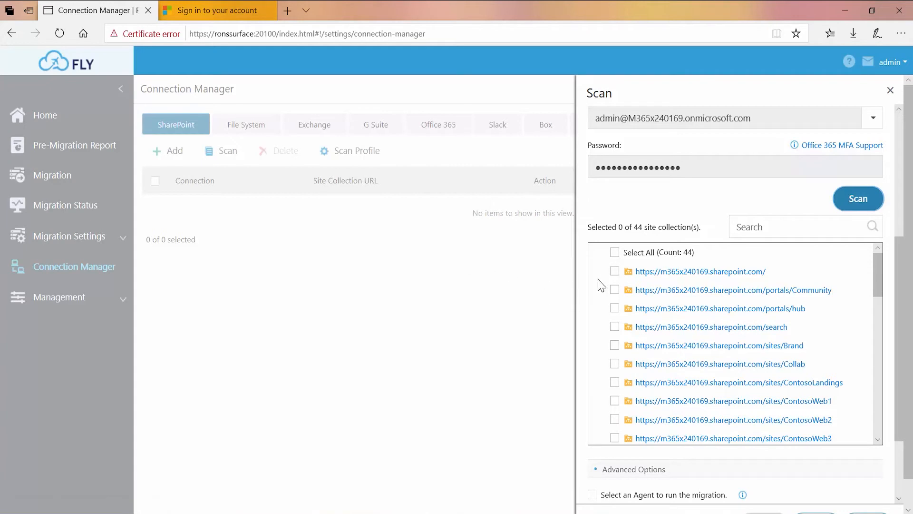
left_click(615, 252)
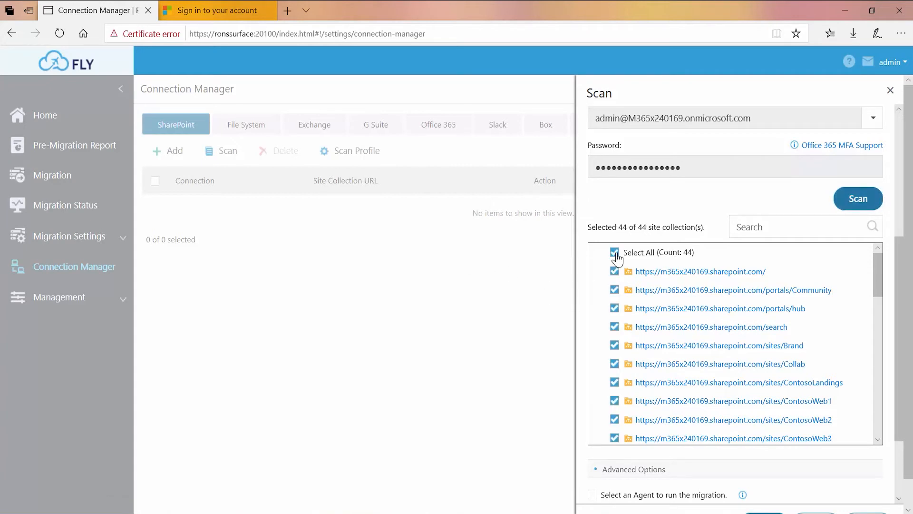
scroll(617, 258, "down", 5)
scroll(577, 323, "down", 3)
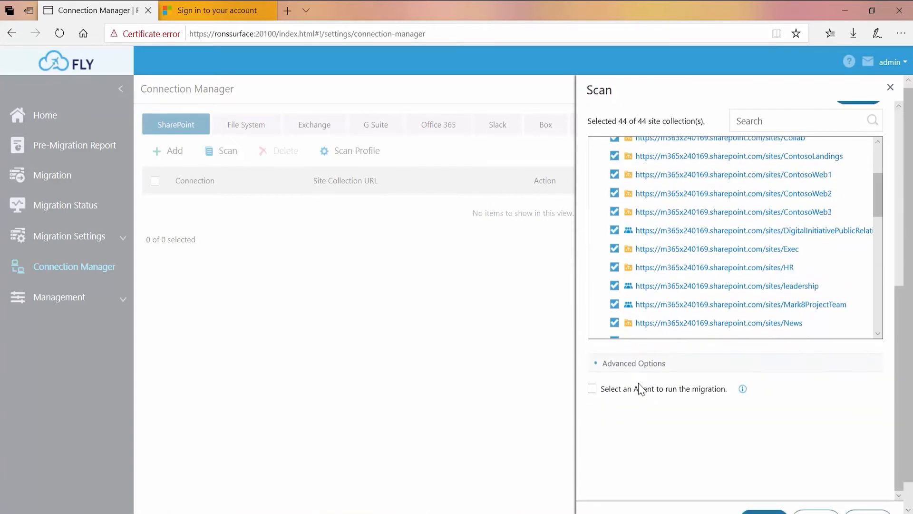
scroll(640, 385, "down", 2)
scroll(768, 395, "up", 1)
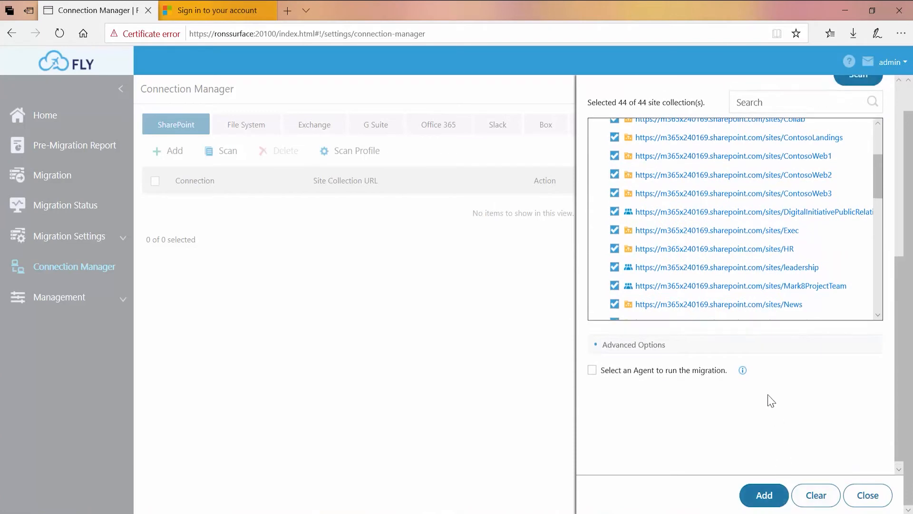
scroll(633, 298, "down", 1)
scroll(636, 292, "up", 3)
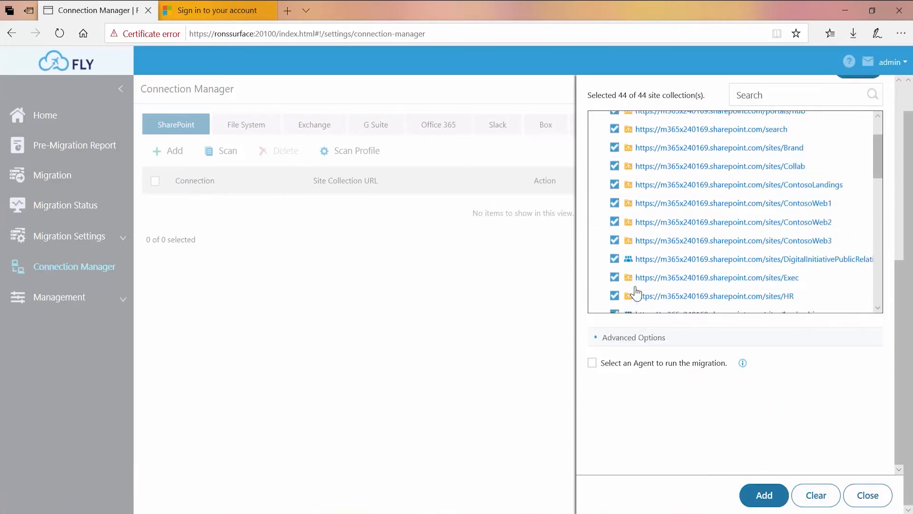
scroll(636, 293, "up", 6)
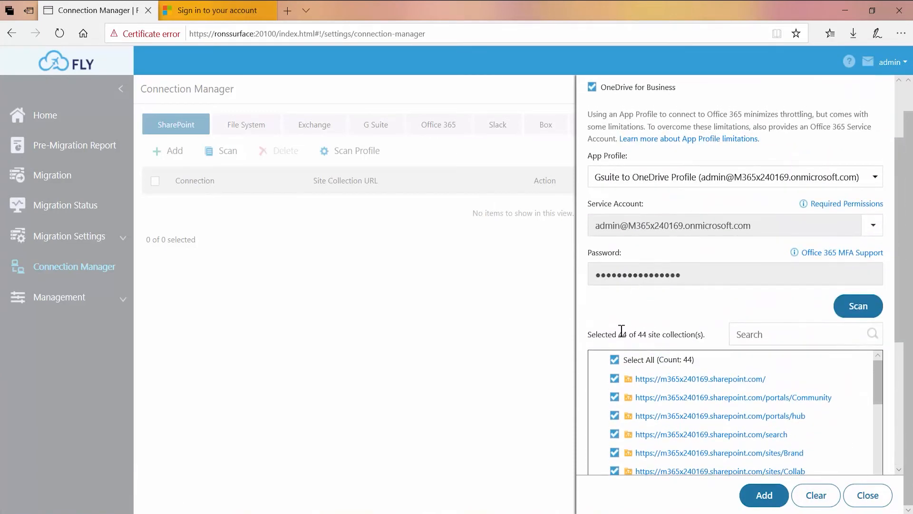
left_click(614, 359)
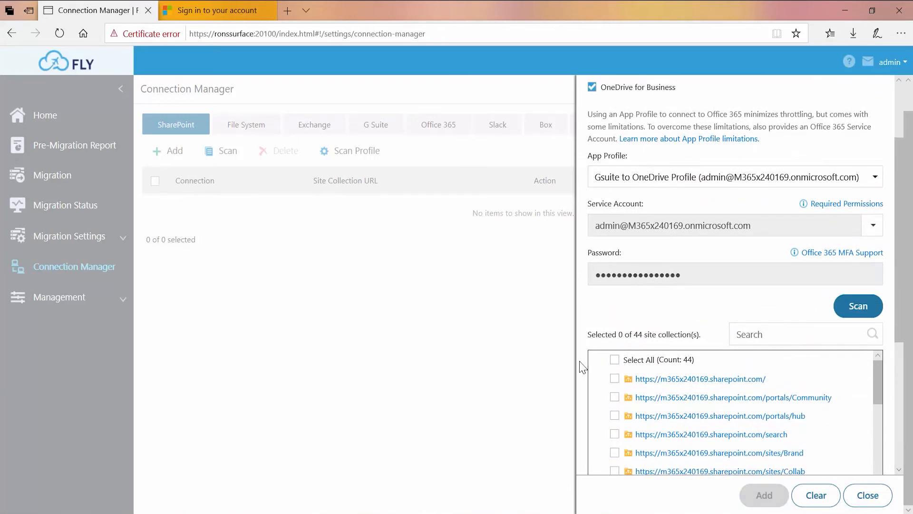
Step: Add connections for the admin's OneDrive site and the two personal OneDrive sites listed directly below it in the scan results
scroll(583, 366, "down", 3)
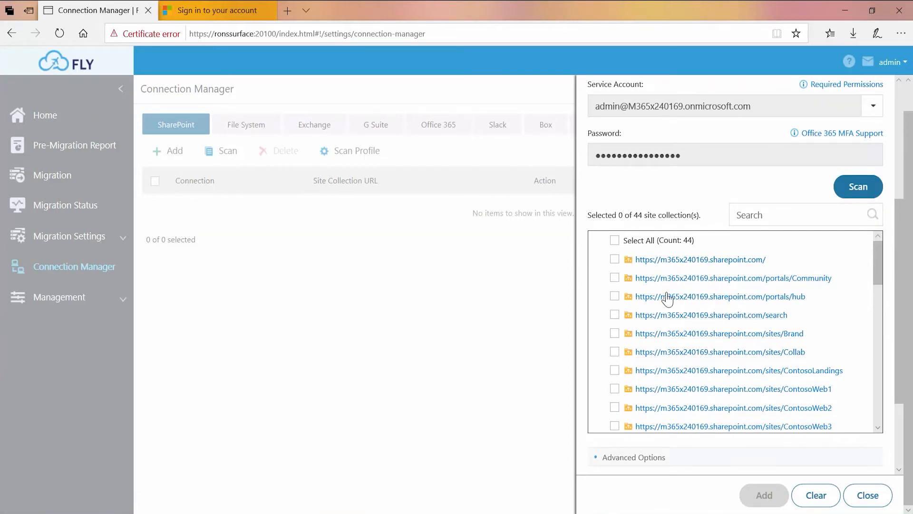
scroll(668, 298, "down", 2)
scroll(669, 304, "down", 1)
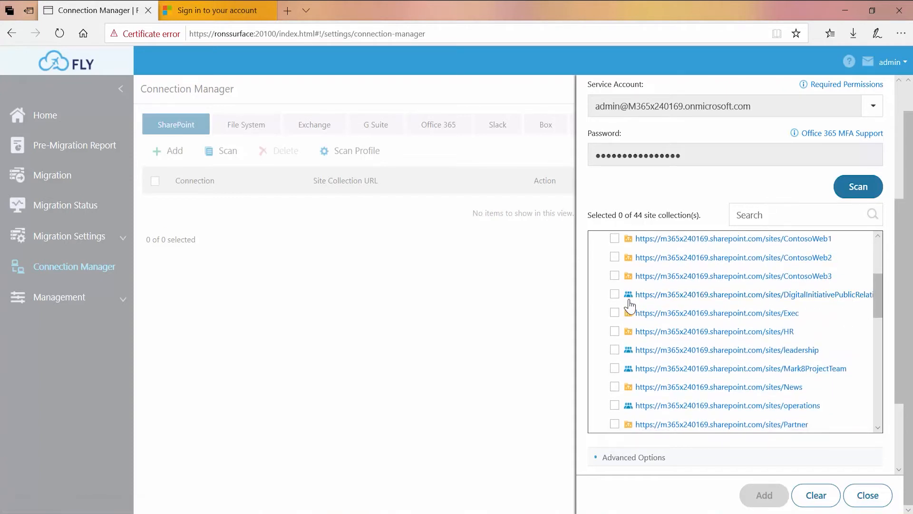
scroll(665, 304, "down", 2)
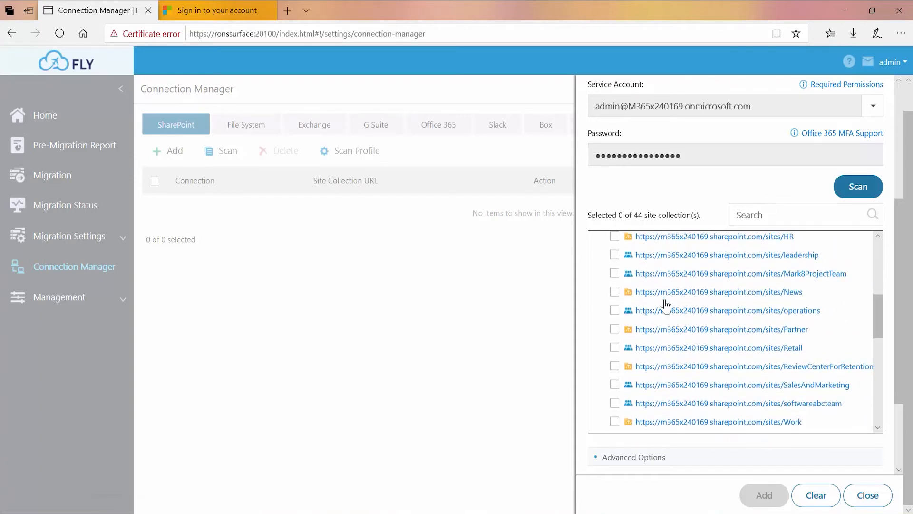
scroll(666, 303, "down", 4)
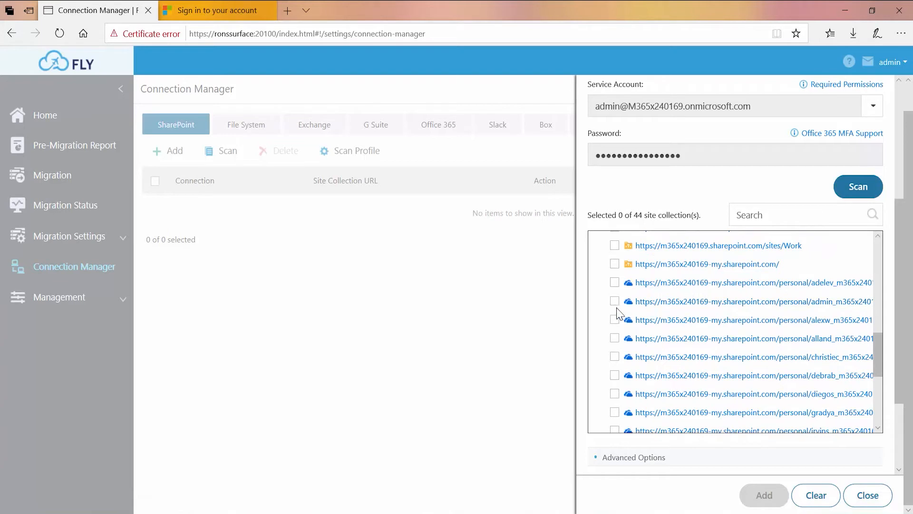
left_click(615, 301)
left_click(614, 320)
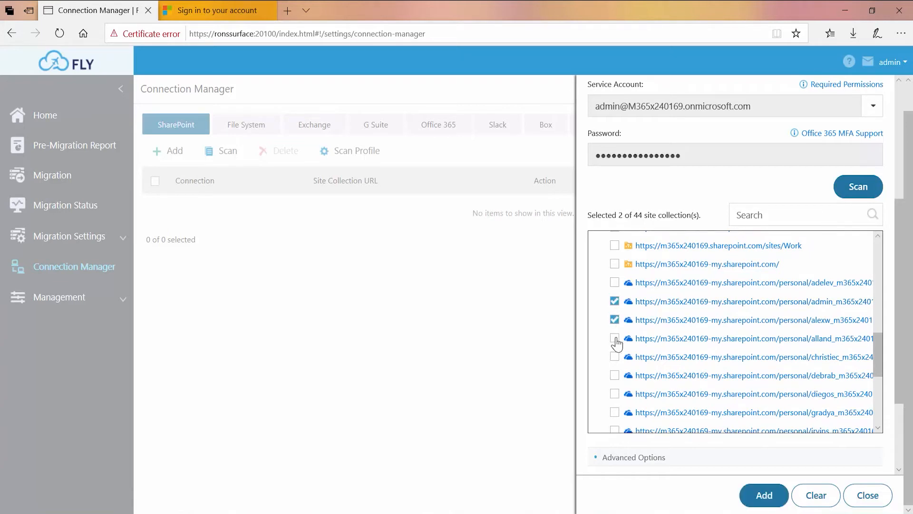
left_click(614, 338)
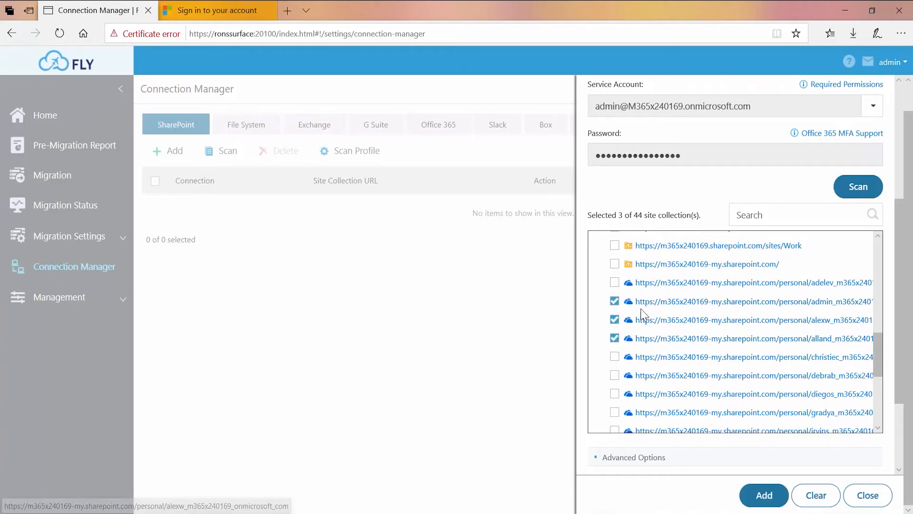
left_click(761, 494)
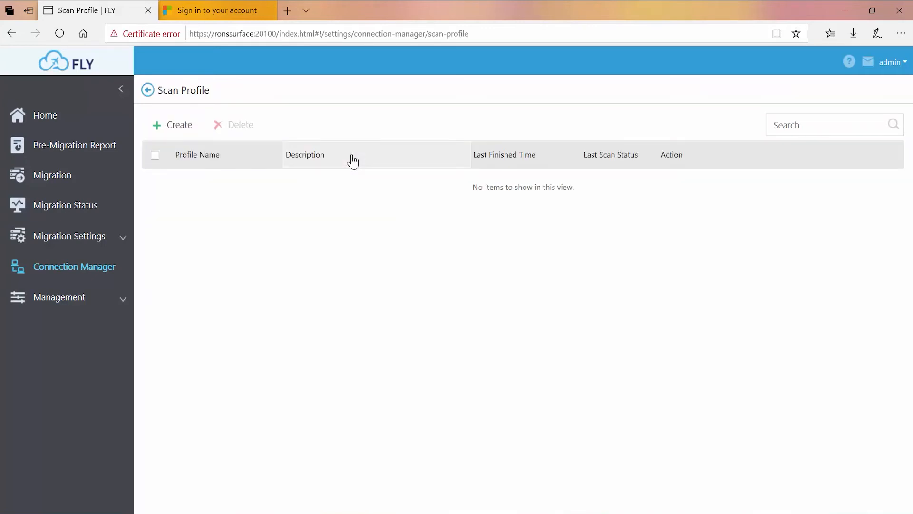
left_click(181, 126)
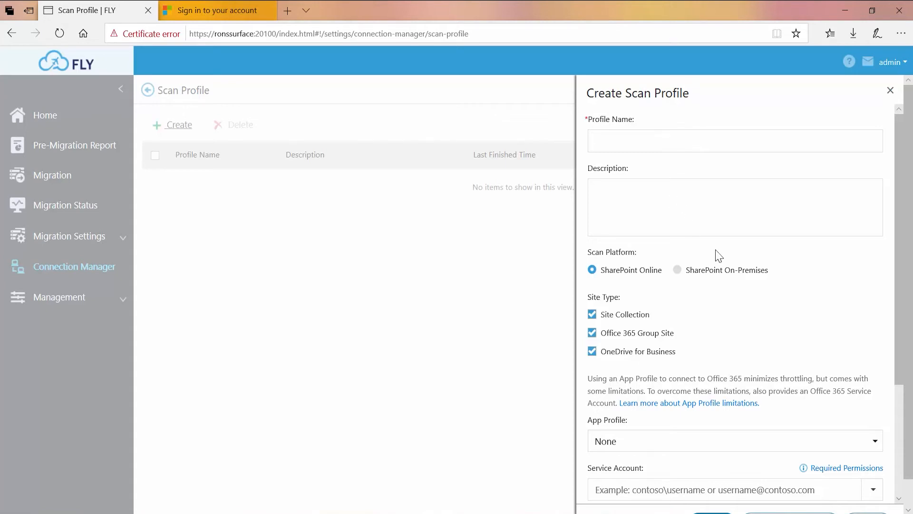
scroll(715, 255, "down", 3)
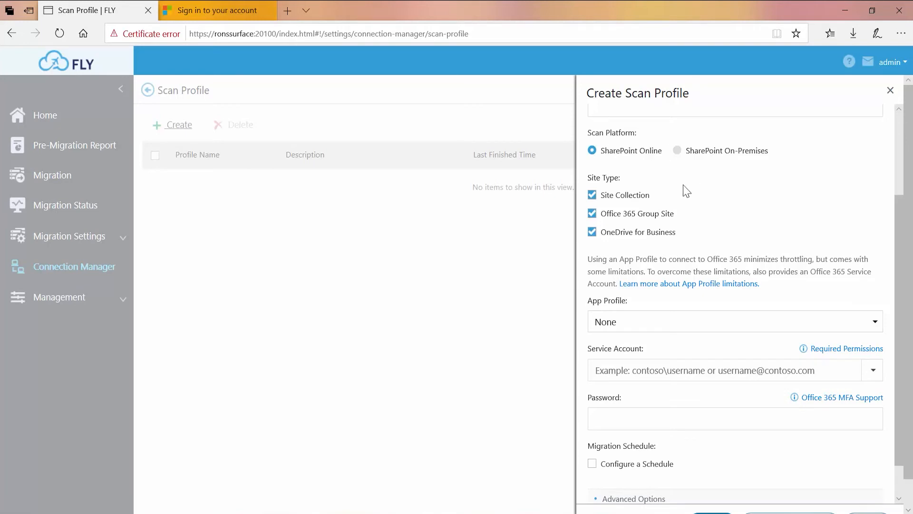
scroll(711, 228, "down", 1)
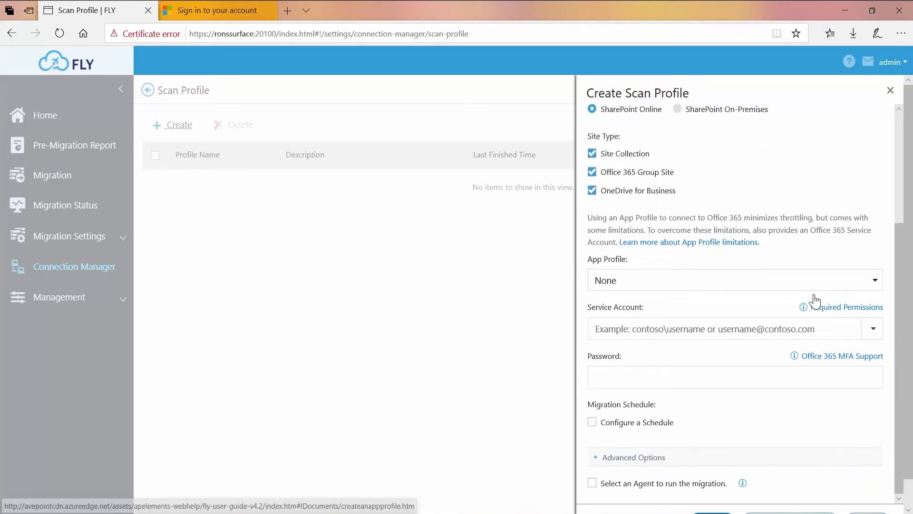
left_click(876, 281)
left_click(756, 324)
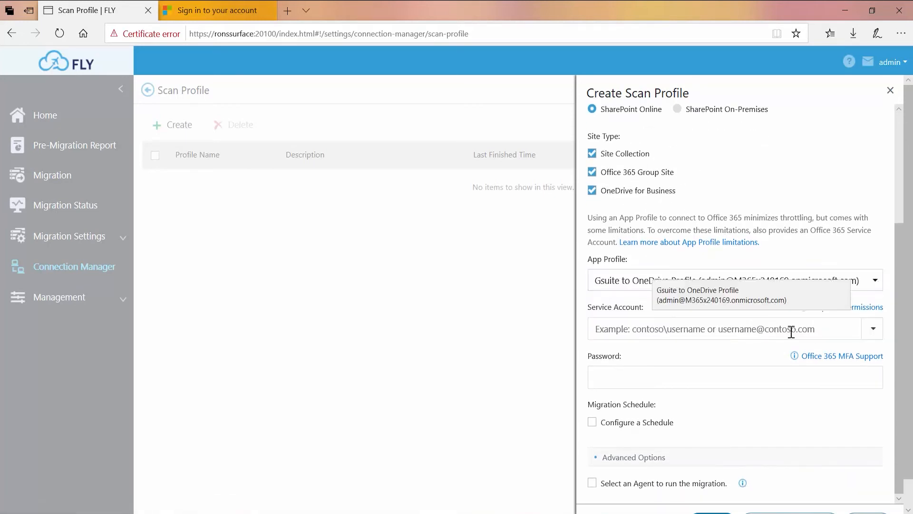
left_click(875, 333)
left_click(737, 375)
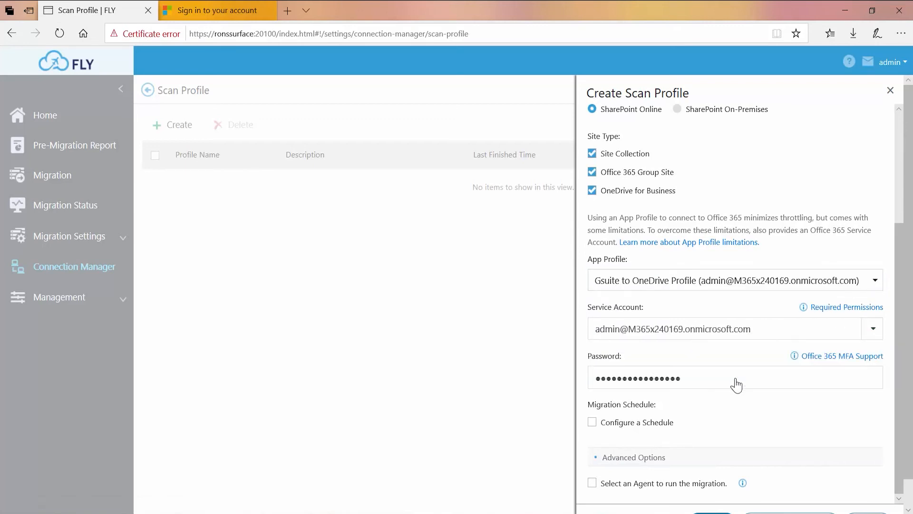
scroll(704, 336, "down", 1)
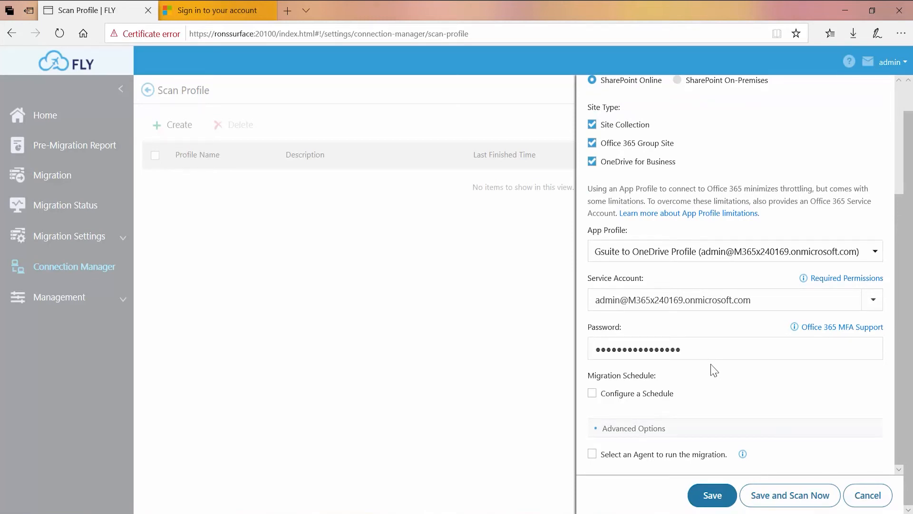
left_click(653, 399)
scroll(775, 361, "down", 2)
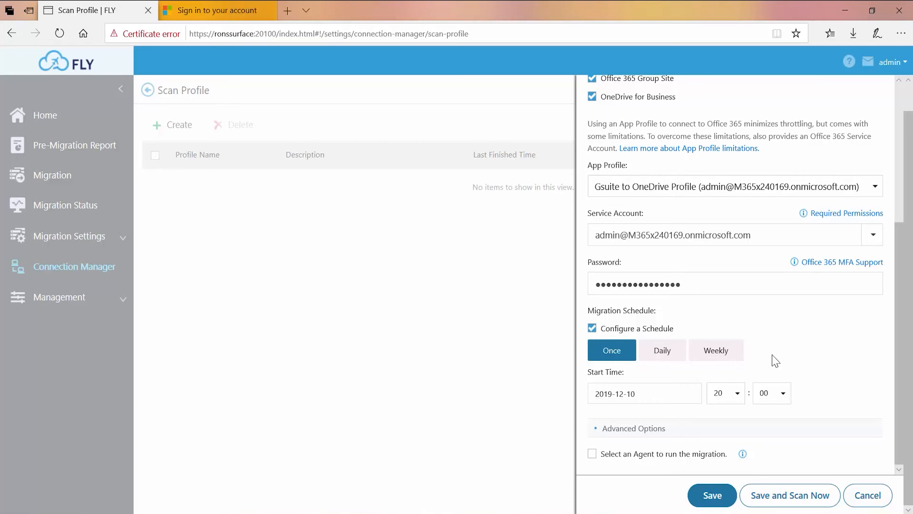
left_click(664, 353)
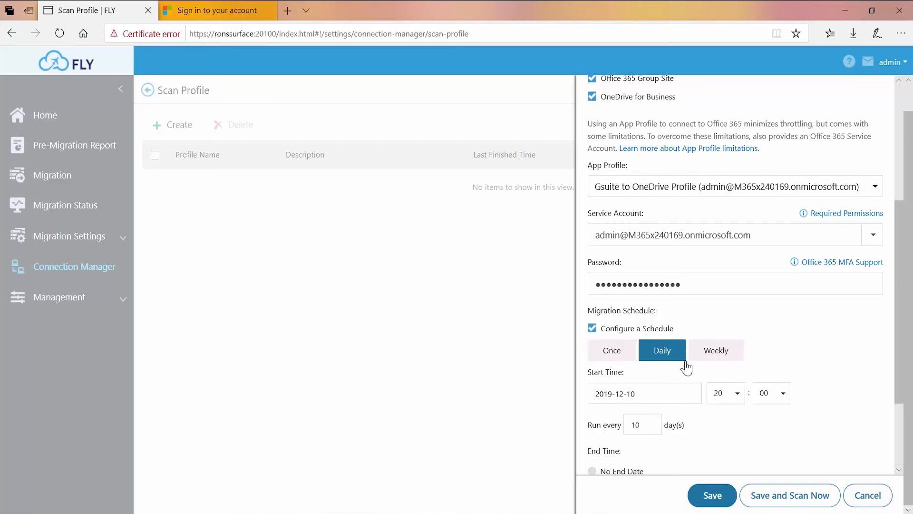
scroll(685, 367, "down", 1)
scroll(685, 367, "down", 2)
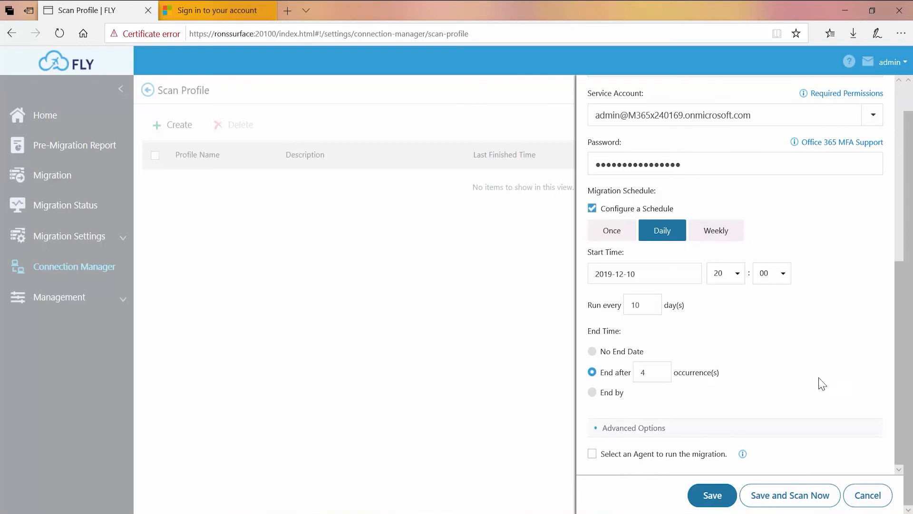
left_click(869, 495)
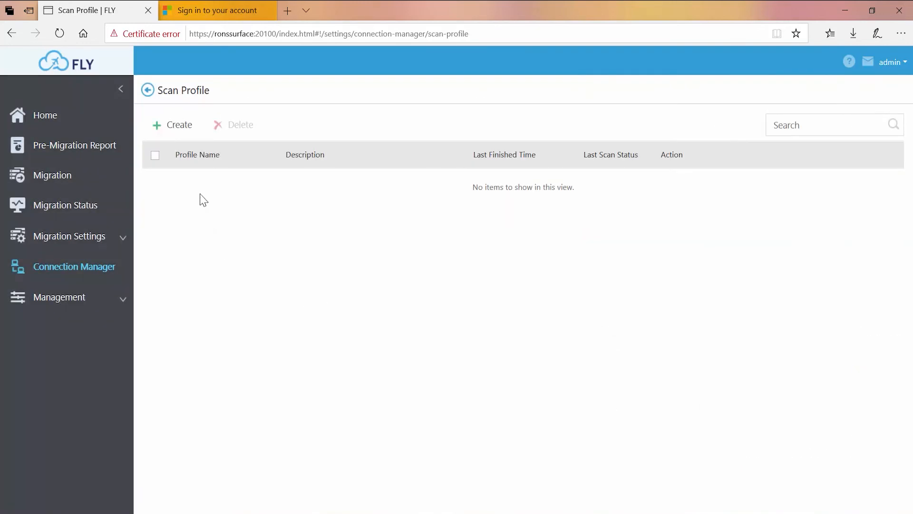
left_click(145, 93)
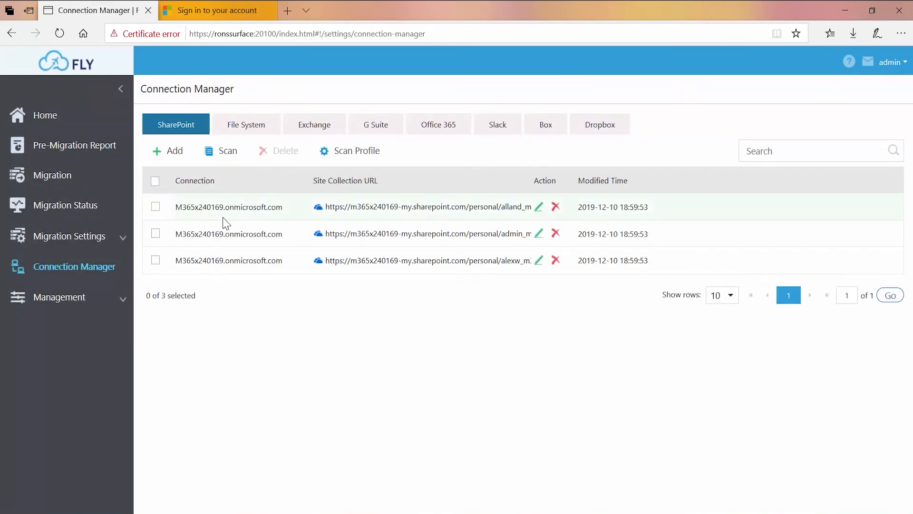